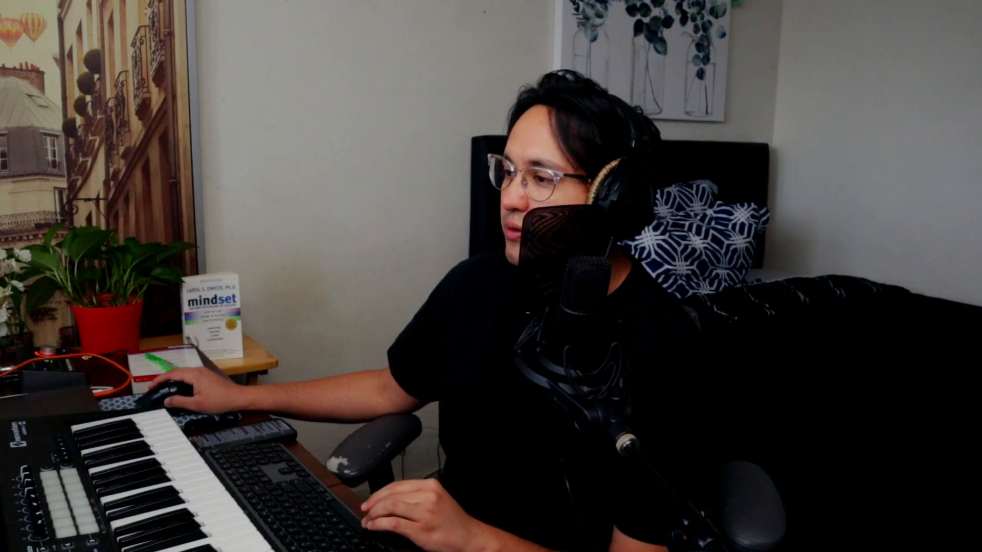
Solo the region on the single stretch track and play it back.
click(377, 273)
key(s)
key(space)
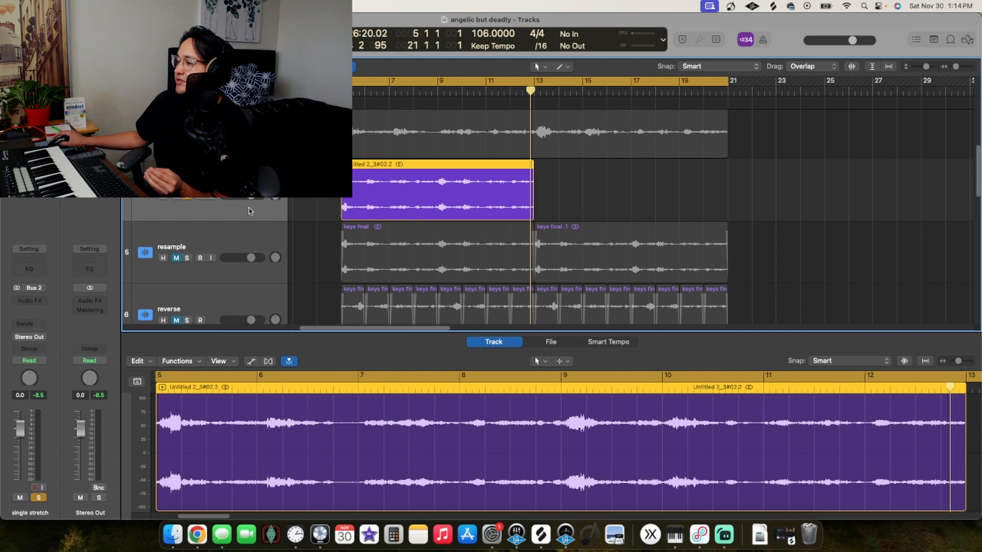
Move the solo from the single stretch track to the resample track and release it after reviewing the regions.
click(187, 196)
scroll(187, 196, down, 4)
click(187, 178)
scroll(501, 227, up, 2)
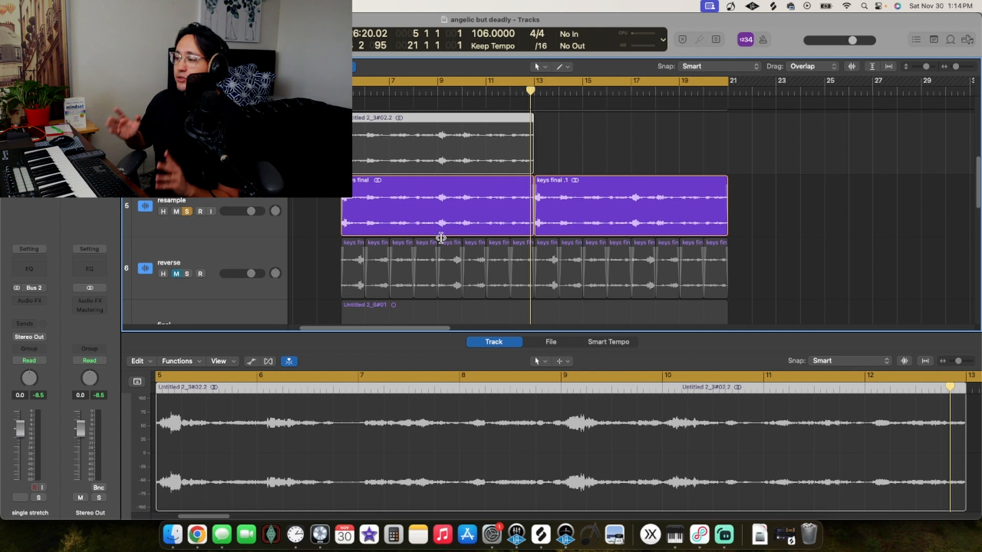
click(187, 211)
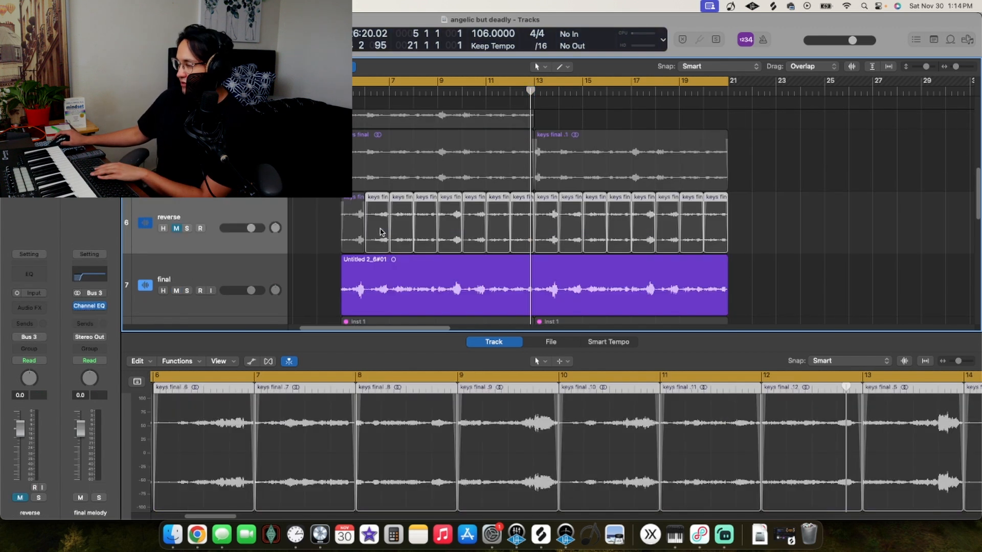
Replace the reverse track's slices with copies of both resample regions and divide the copies into one-bar slices.
key(Delete)
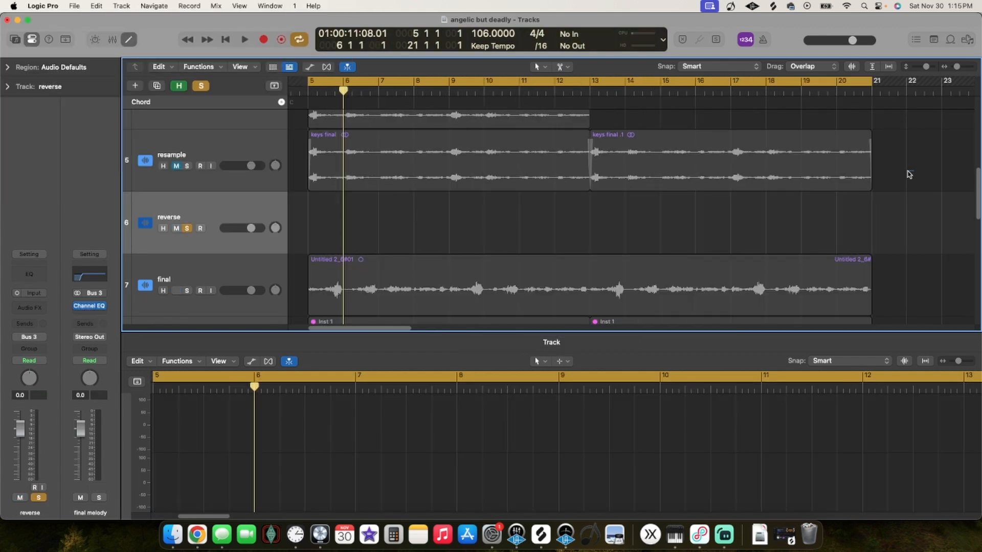
drag(909, 175, 448, 210)
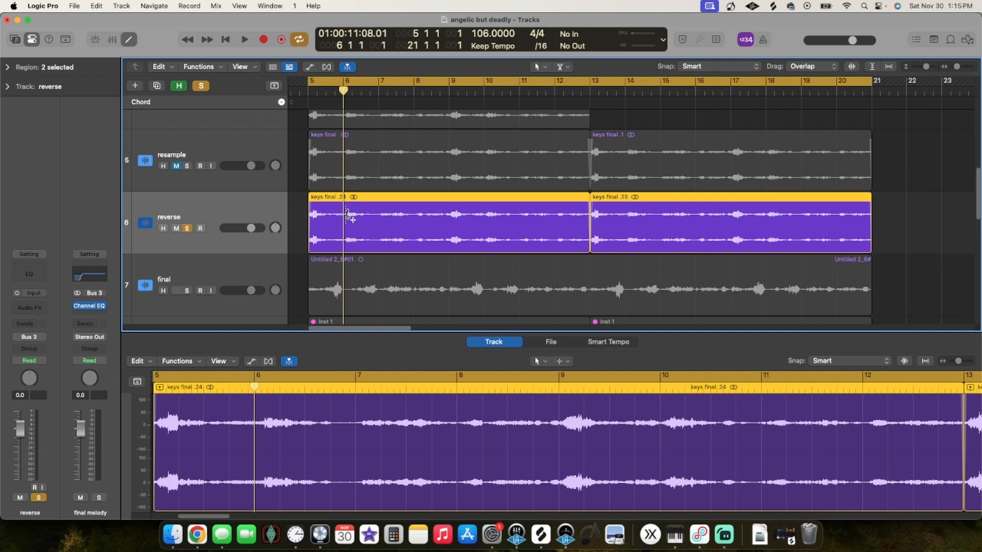
alt+super+click(346, 215)
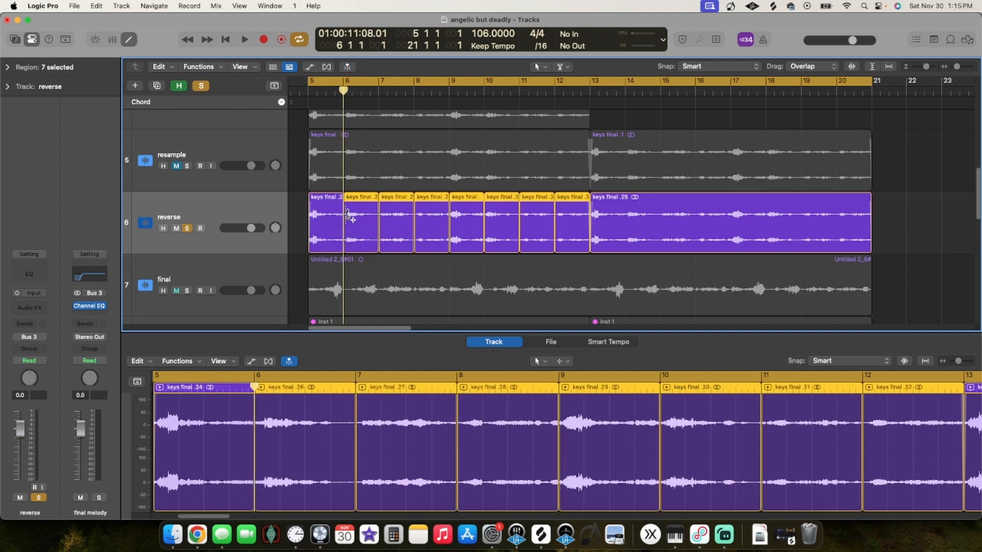
alt+super+click(629, 212)
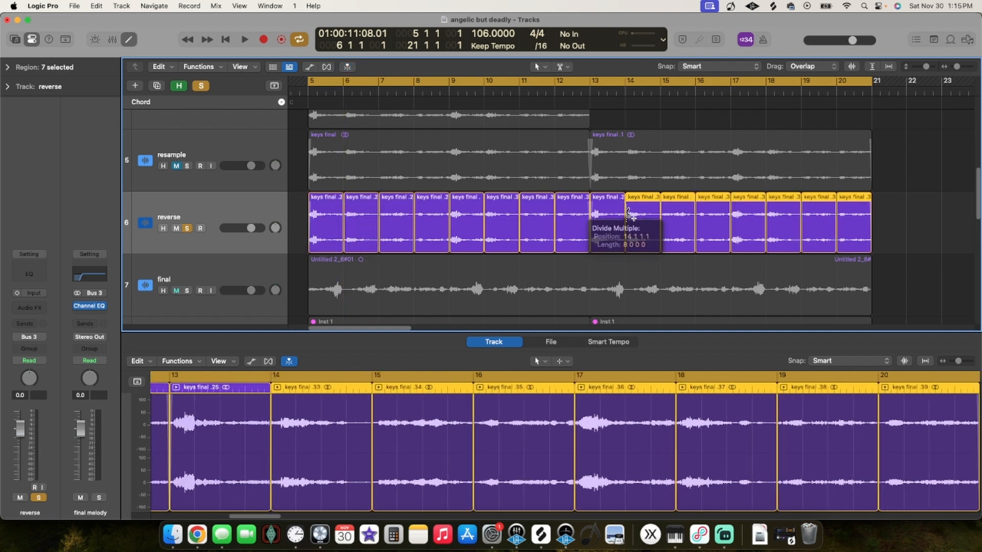
Set a fade-out of 10 on all slices of the reverse track and reverse their audio.
drag(925, 221, 331, 241)
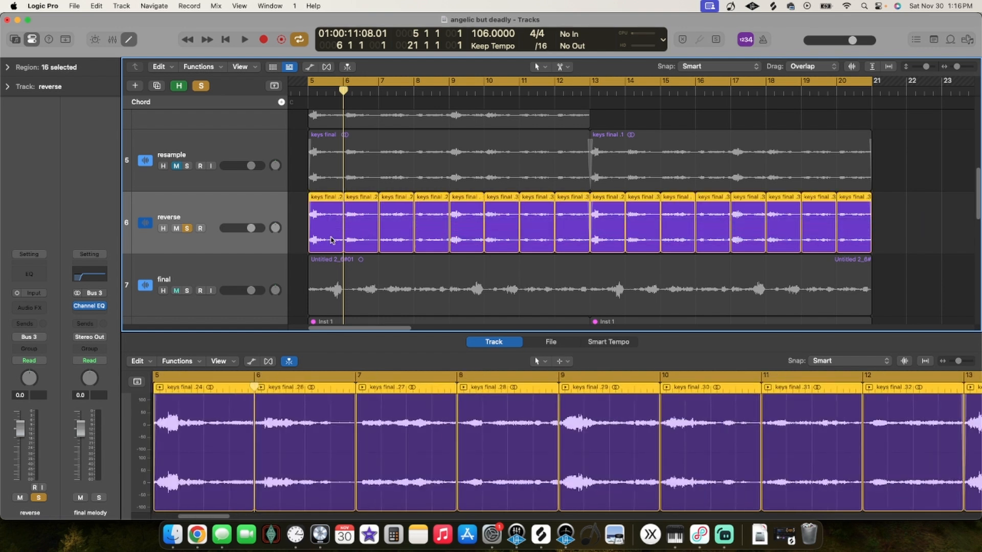
click(6, 67)
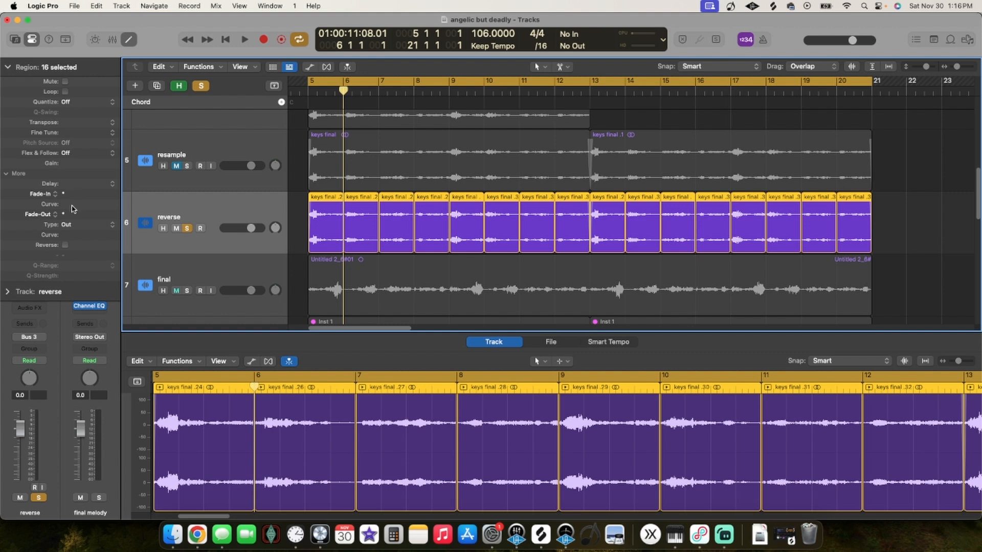
key(Return)
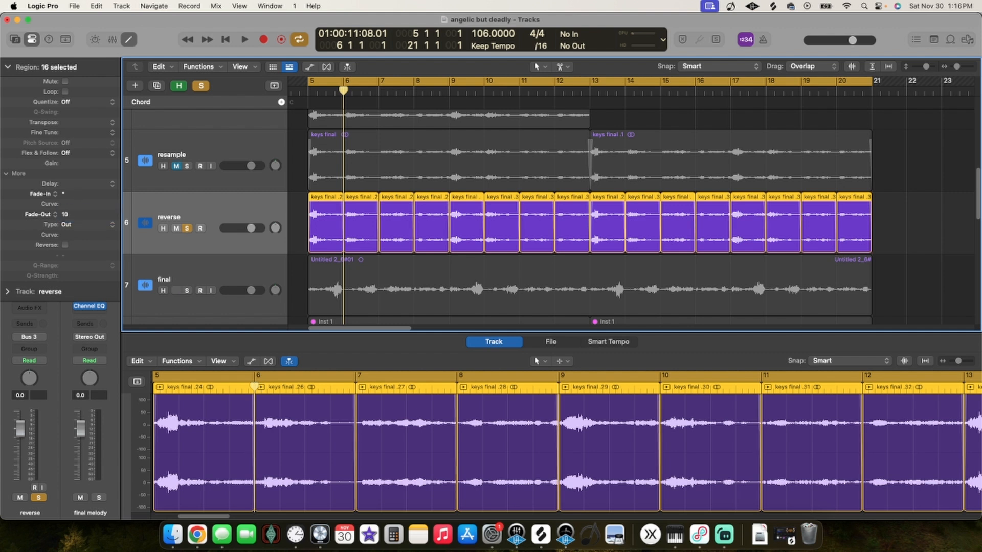
click(65, 245)
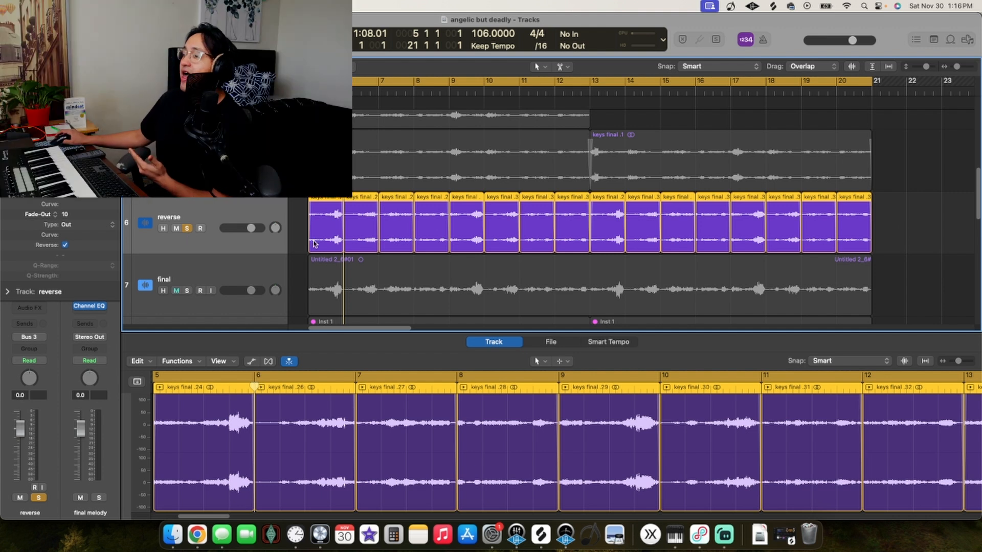
Release the reverse track's solo and audition the final track.
click(187, 229)
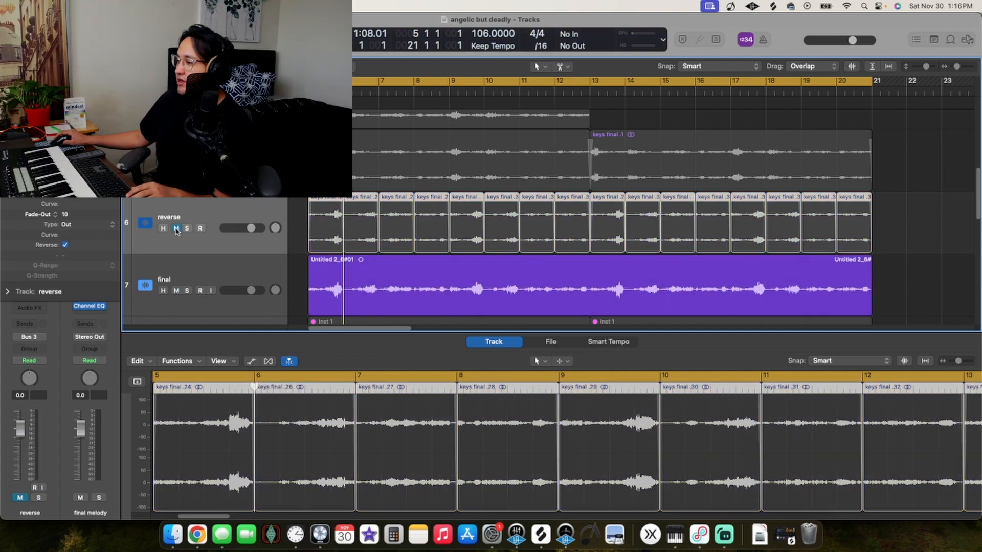
scroll(246, 238, down, 1)
click(244, 270)
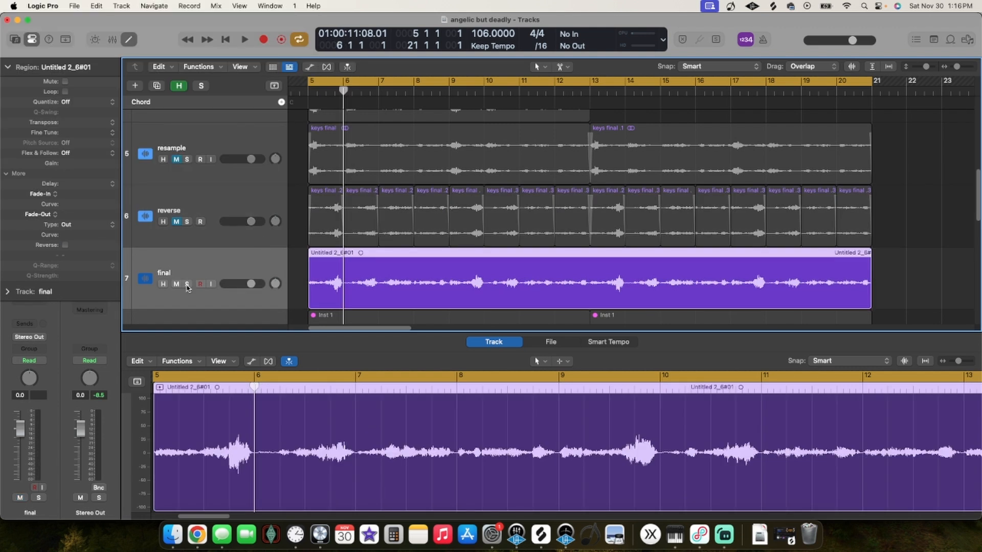
key(space)
click(187, 284)
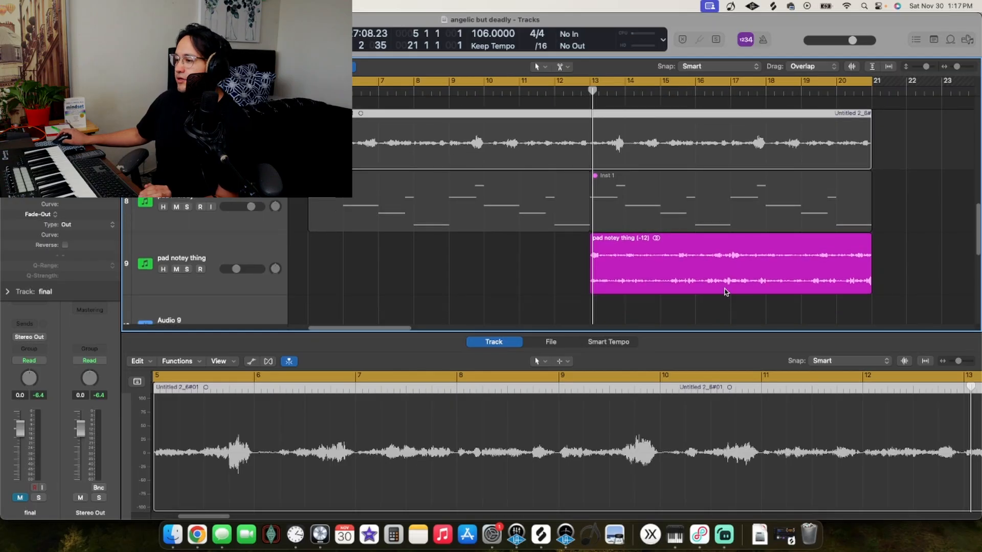
Copy the pad notey thing region to bar 5 and solo the pad melody track.
drag(648, 262, 366, 262)
click(183, 214)
click(187, 207)
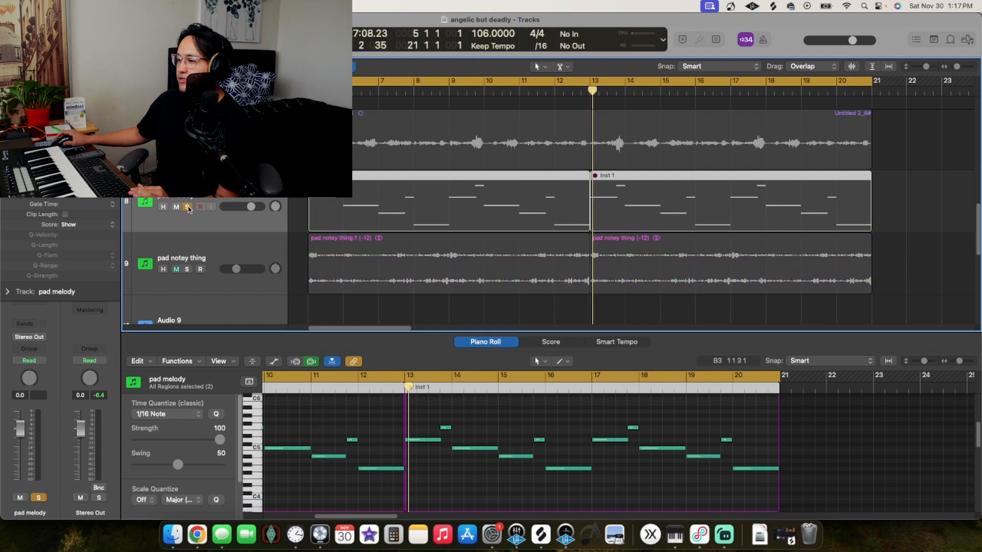
key(ctrl+m)
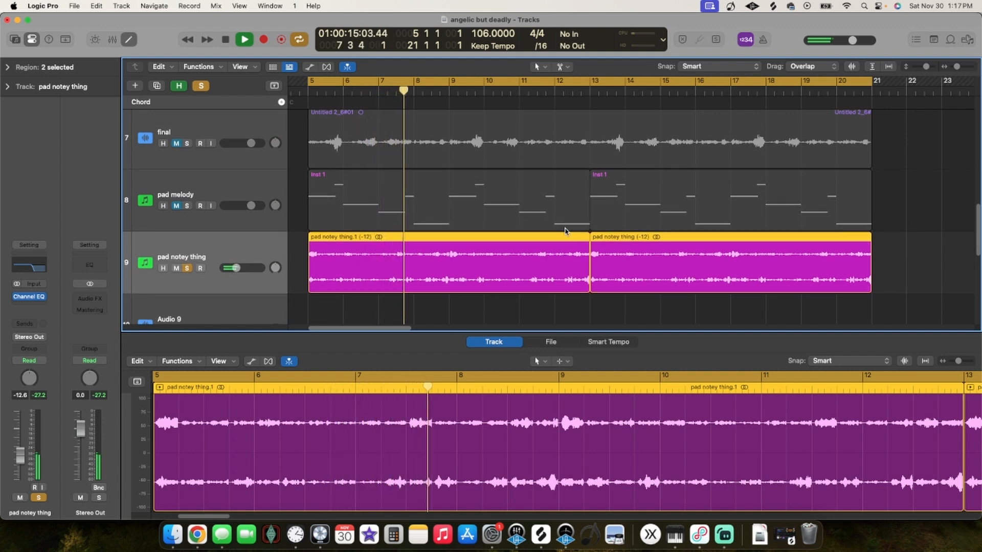
Select the pad melody track and inspect its ValhallaVintageVerb, HalfTime and Blend v2 settings.
click(478, 194)
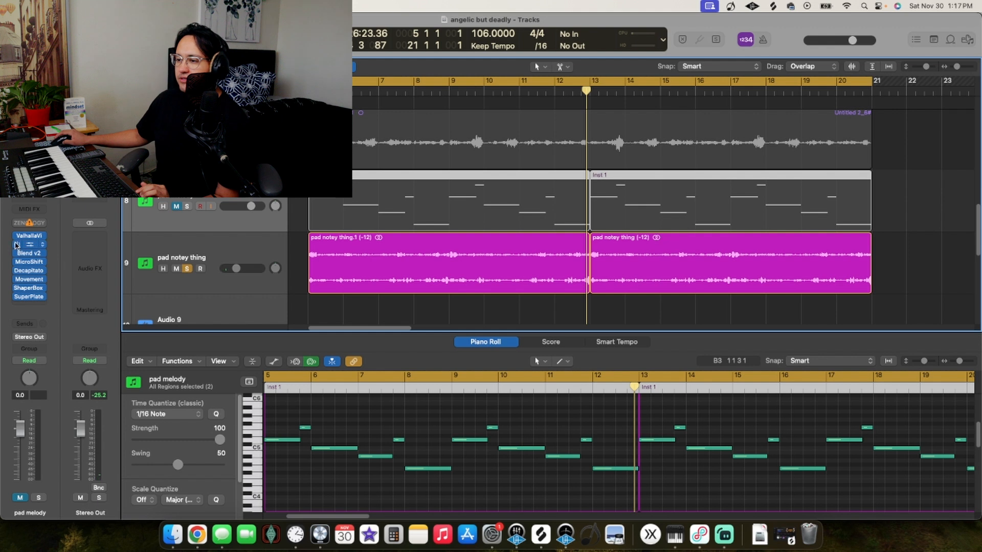
click(29, 238)
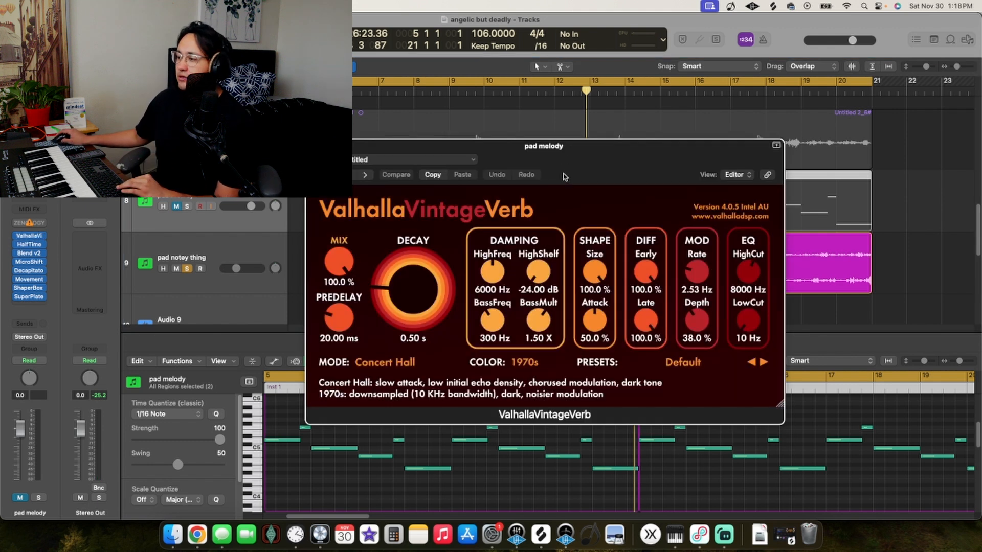
drag(564, 176, 560, 136)
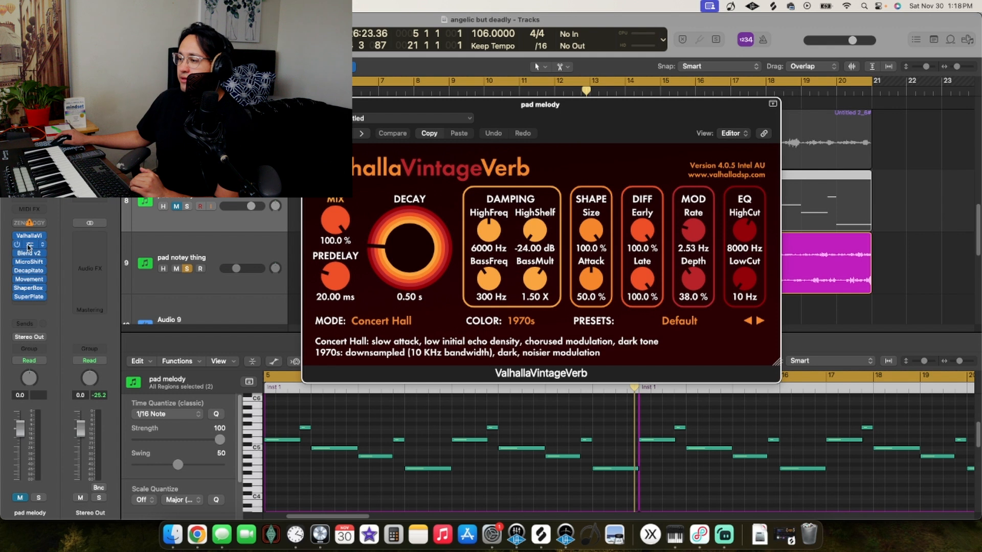
click(29, 246)
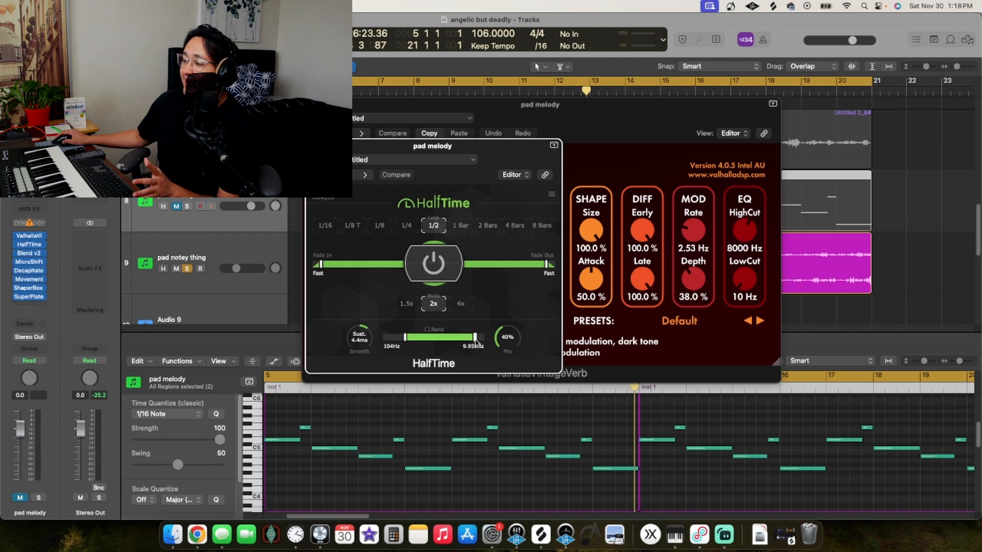
click(29, 253)
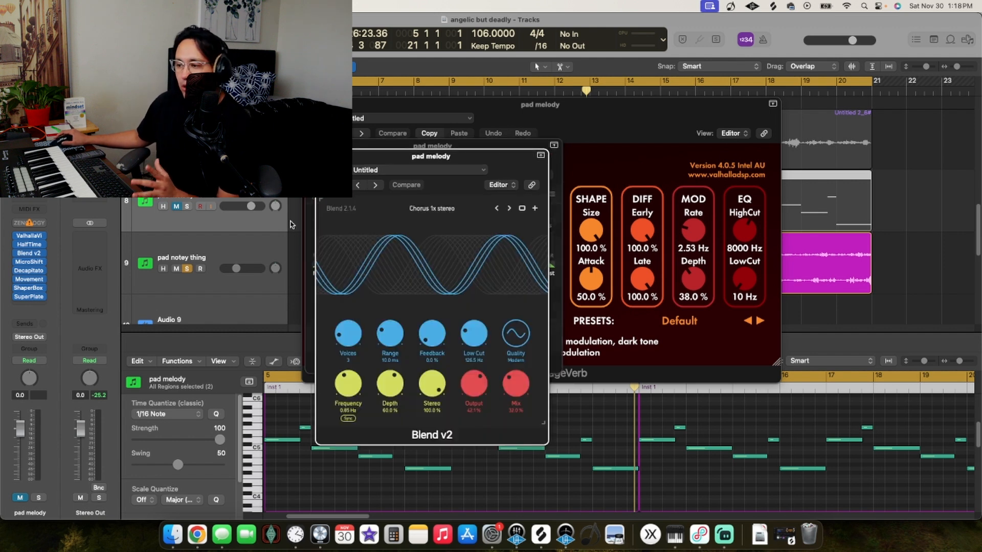
Open MicroShift on the pad melody track and check its mix and focus values.
click(31, 262)
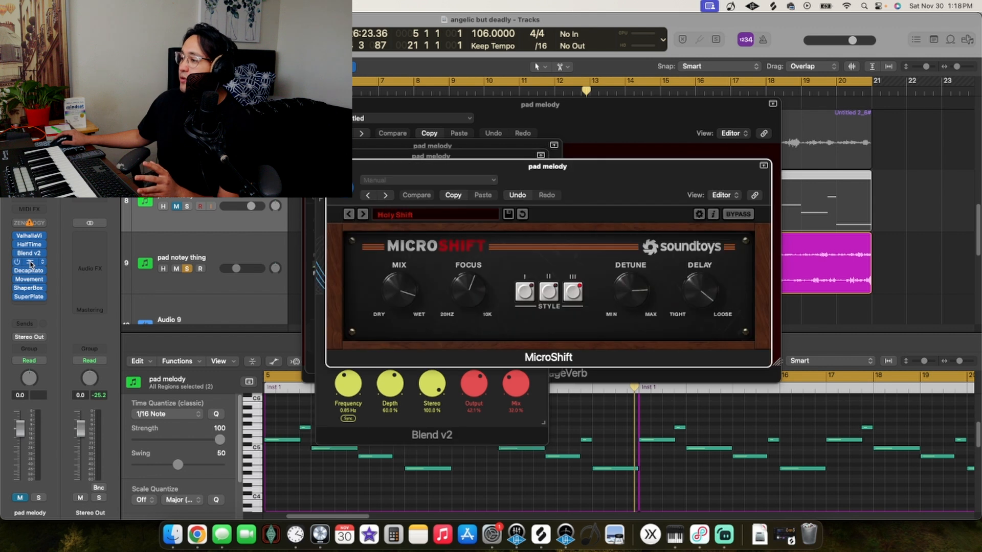
drag(685, 199, 610, 197)
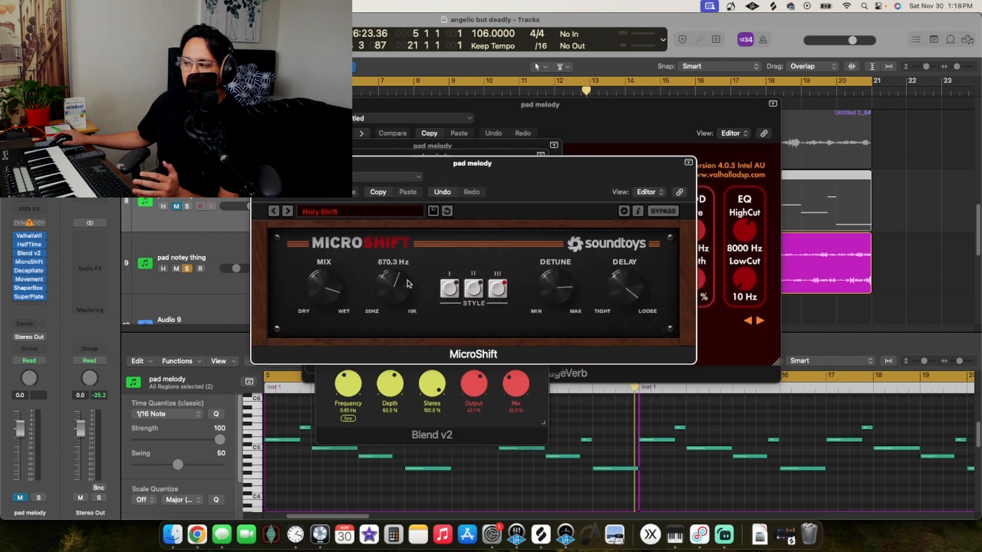
right_click(325, 294)
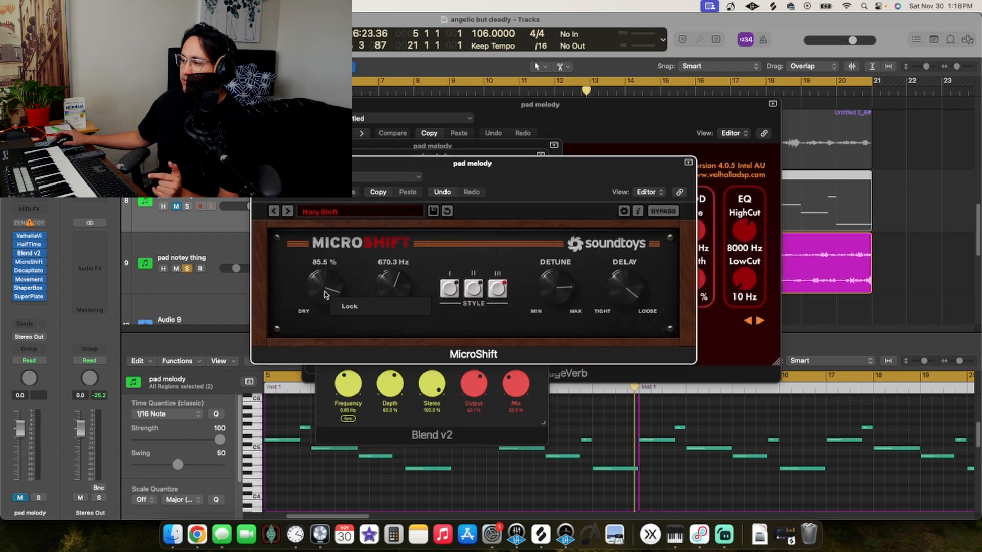
click(357, 271)
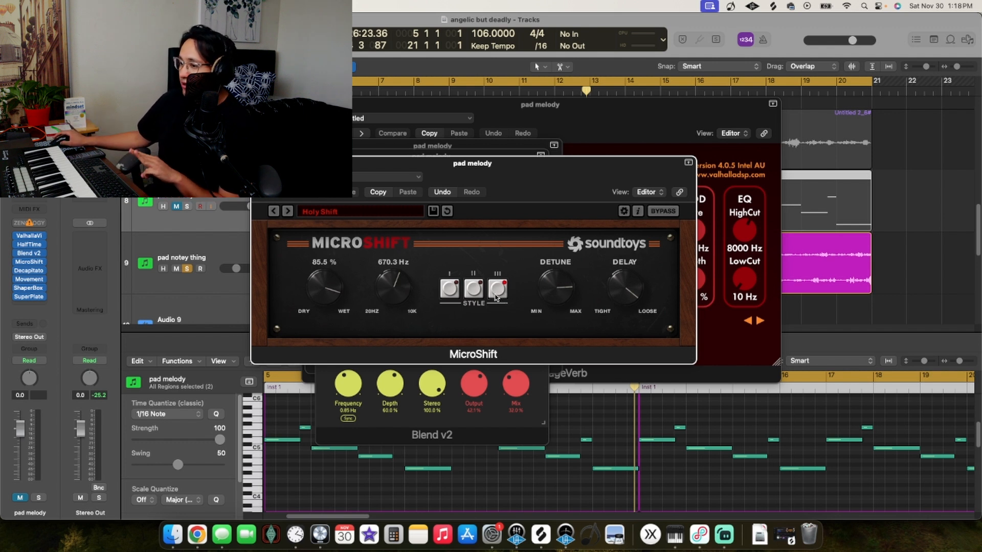
Inspect the Decapitator, Movement and ShaperBox 2 settings on the pad melody track.
click(29, 270)
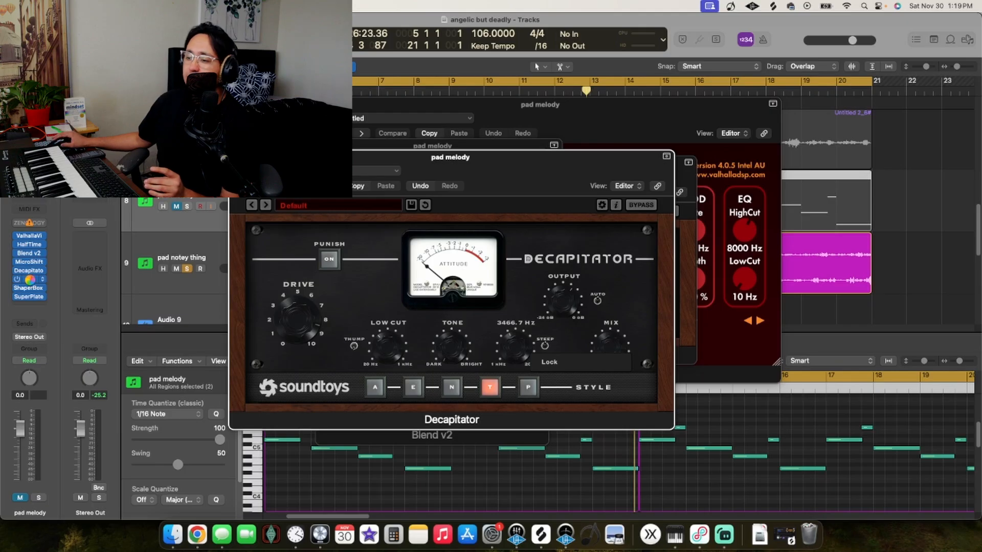
click(29, 279)
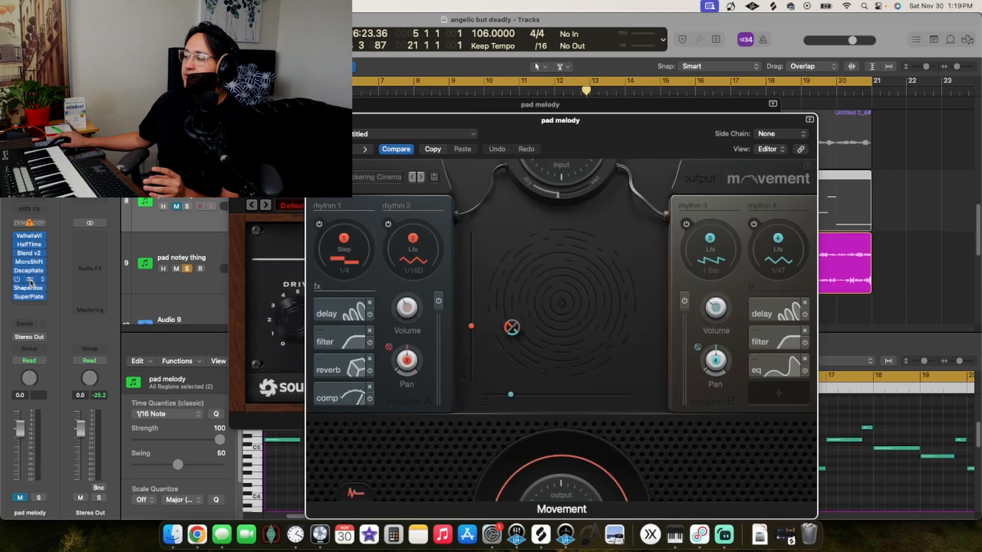
drag(587, 135, 563, 134)
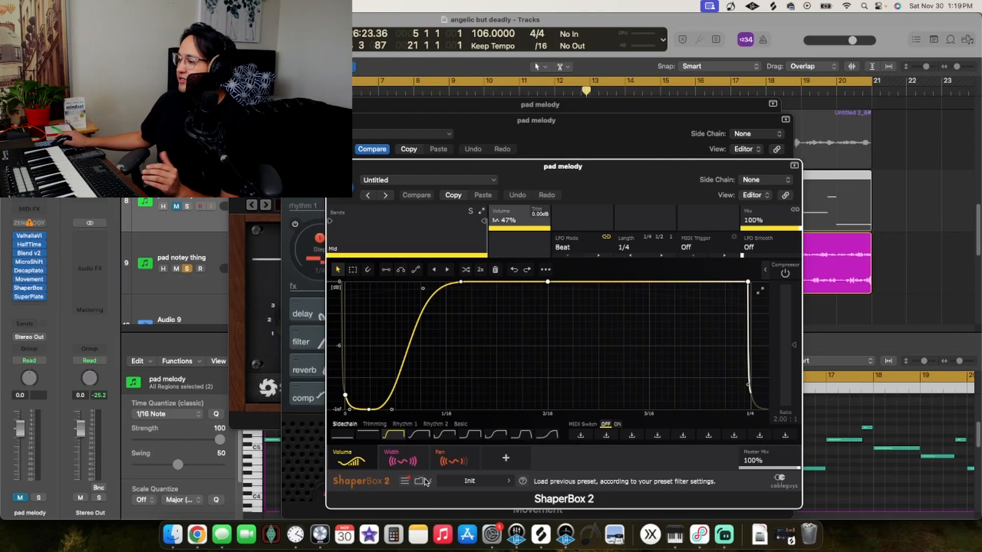
Open SuperPlate on the pad melody track and examine its reverb decay setting.
click(30, 298)
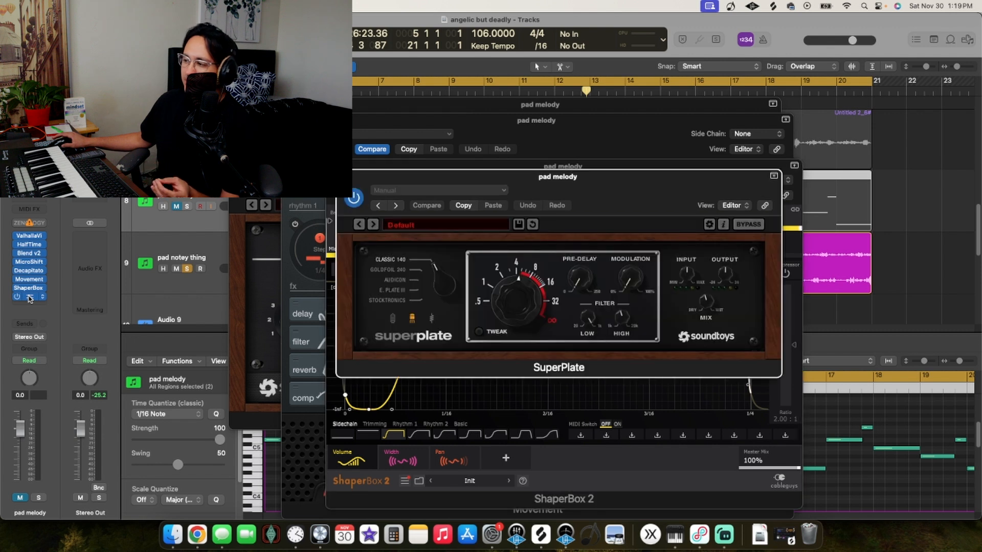
drag(647, 195, 638, 191)
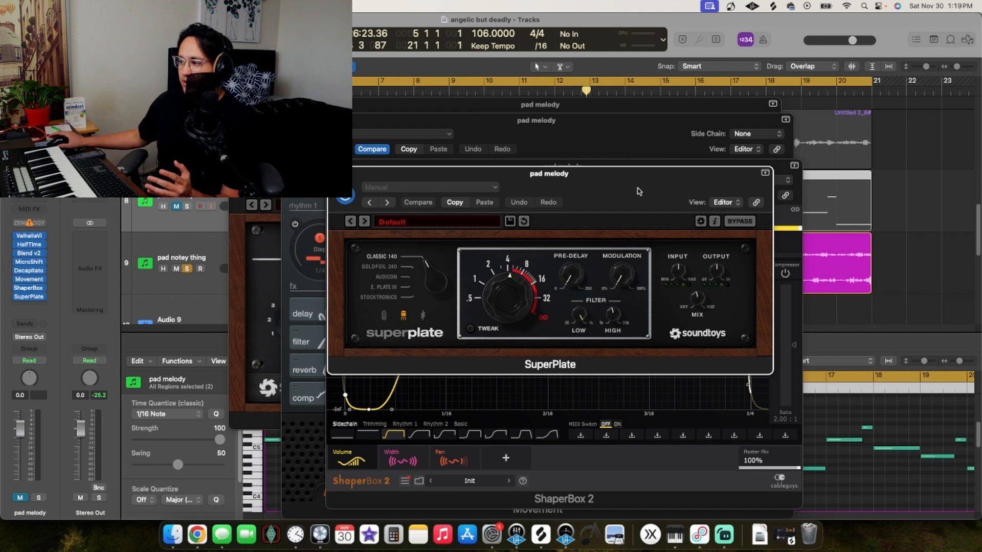
right_click(499, 281)
click(506, 291)
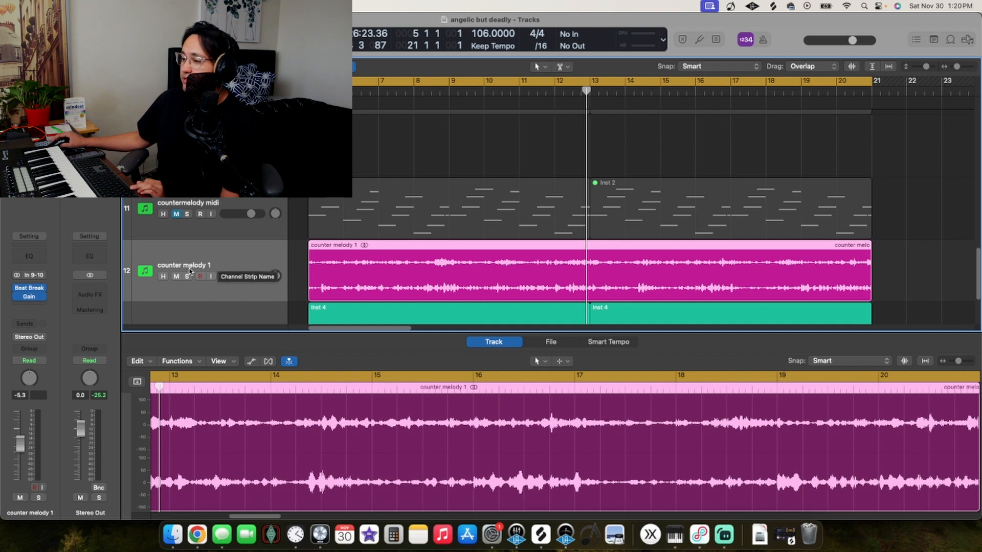
Bypass the Beat Break effect on the counter melody 1 track, then solo the track and play it.
click(16, 288)
click(187, 276)
key(space)
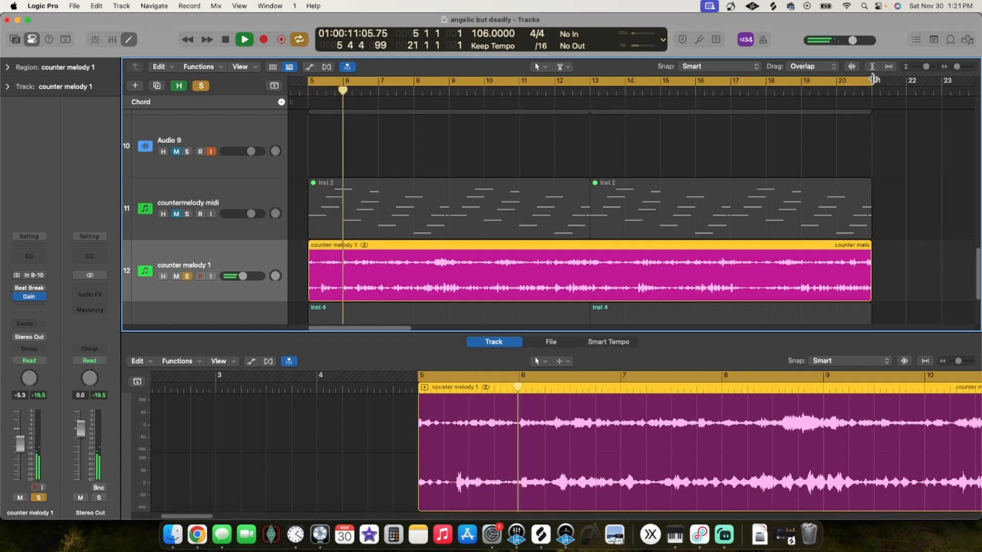
Shorten the cycle range to end at bar 13 and show the first countermelody midi region's notes in the piano roll.
drag(876, 77, 595, 155)
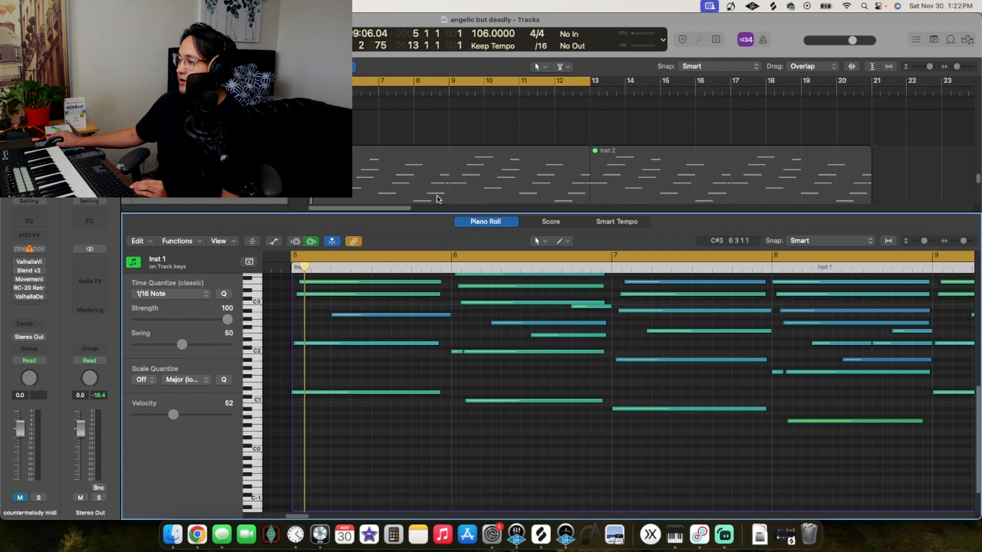
scroll(392, 161, up, 5)
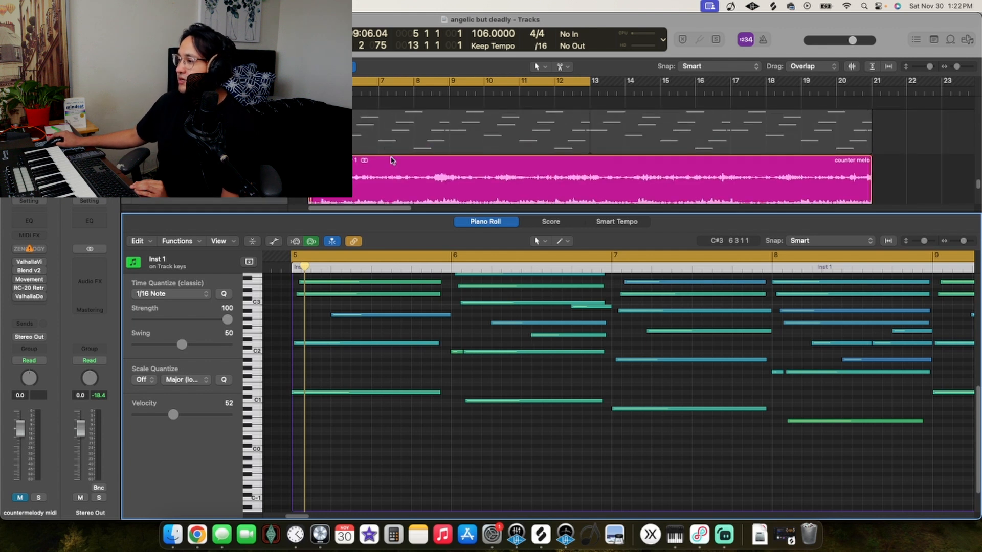
click(386, 152)
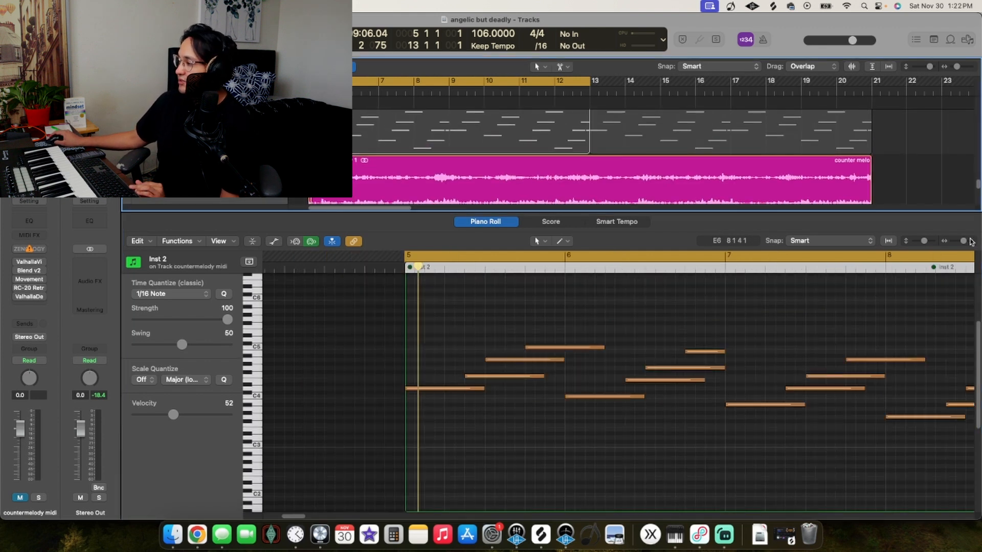
Examine the full first countermelody midi region in the piano roll and the track's ValhallaVintageVerb settings.
drag(964, 241, 961, 241)
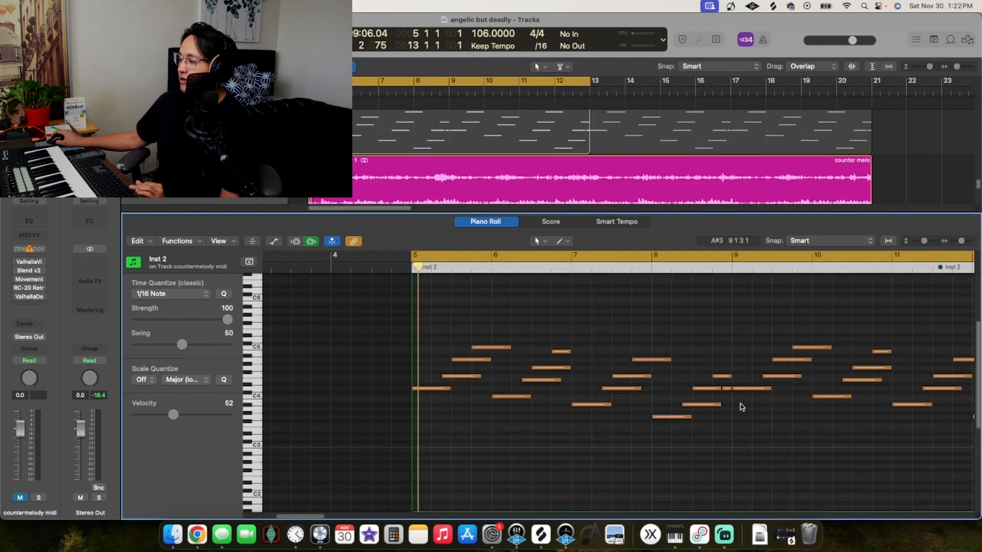
click(473, 148)
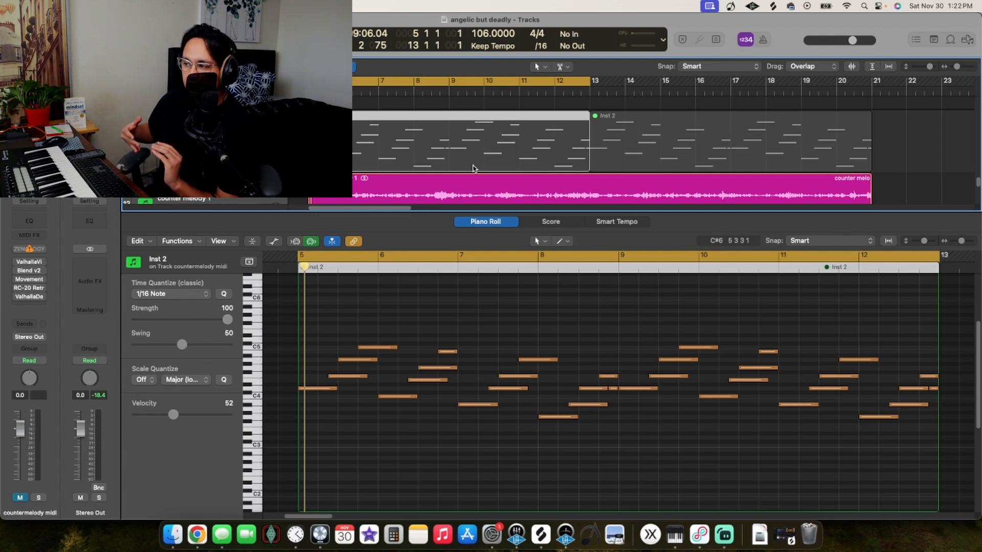
key(Down)
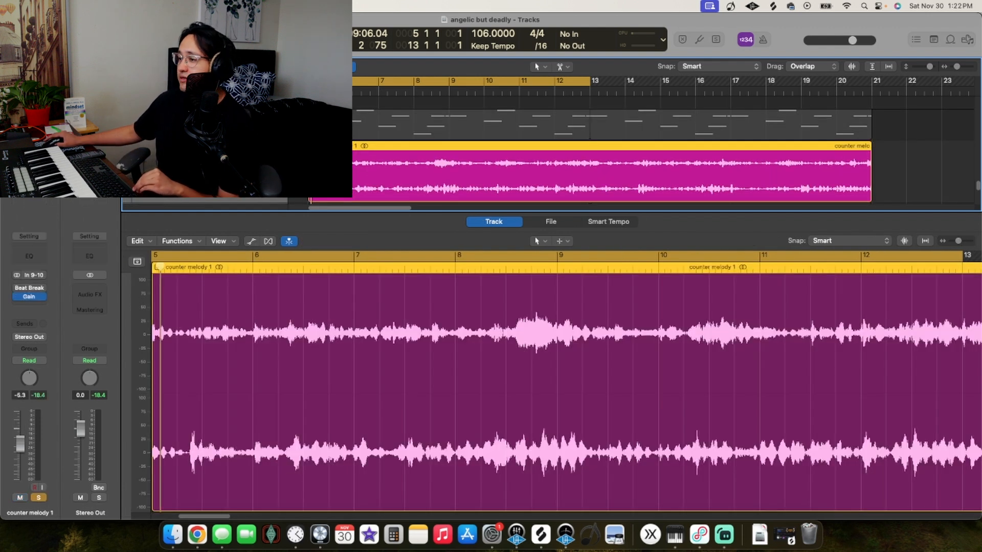
key(Up)
drag(586, 159, 585, 144)
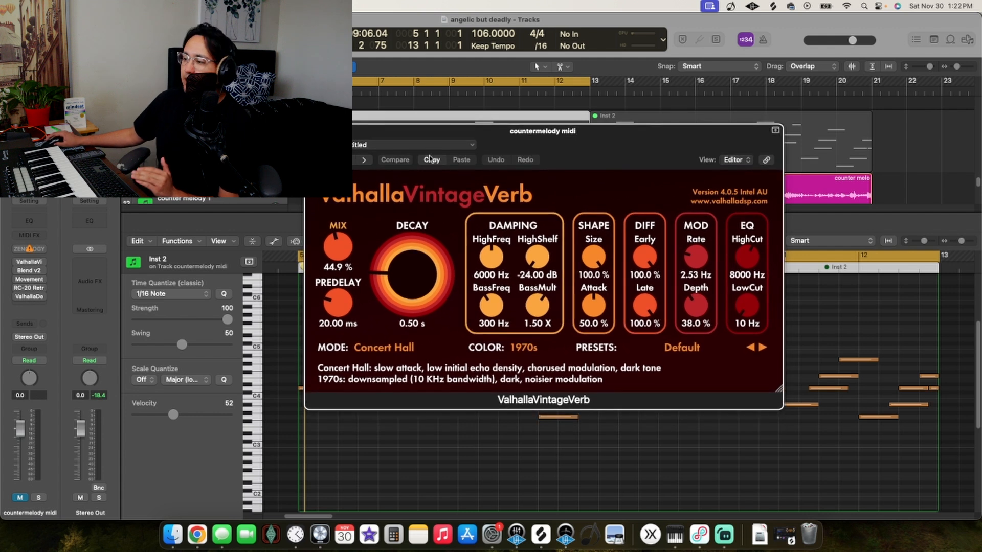
click(313, 132)
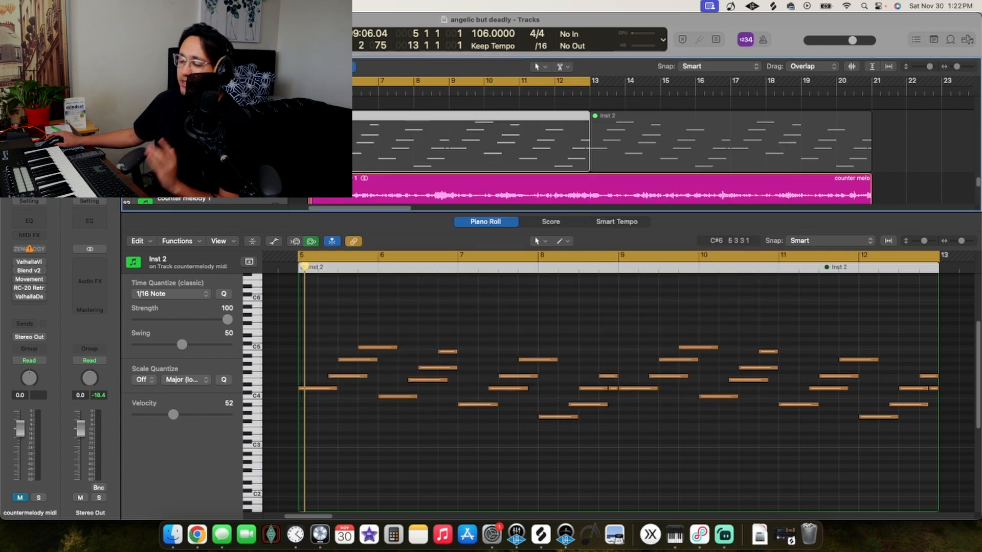
Review the Blend v2, Movement, RC-20 Retro Color and ValhallaDelay settings on the countermelody midi track.
click(28, 271)
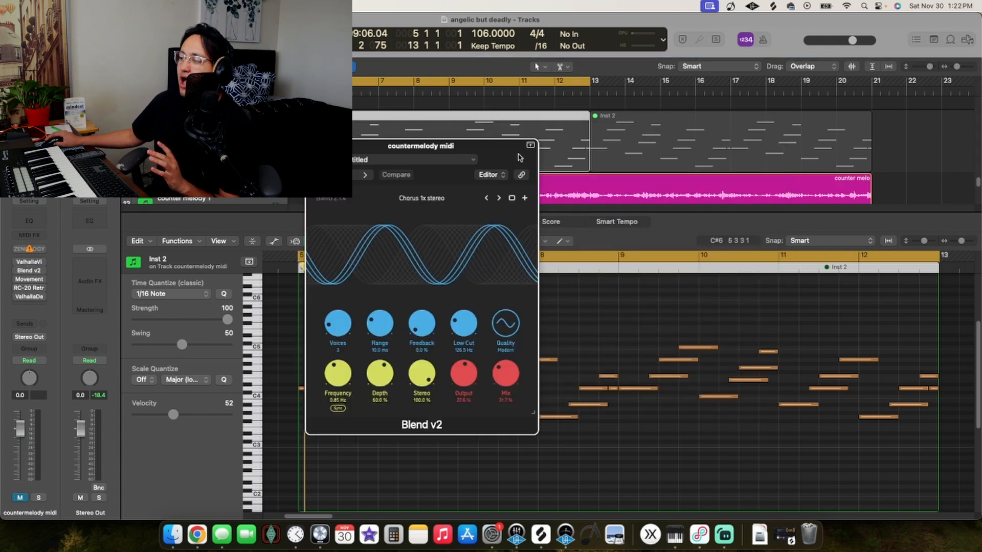
drag(487, 150, 516, 130)
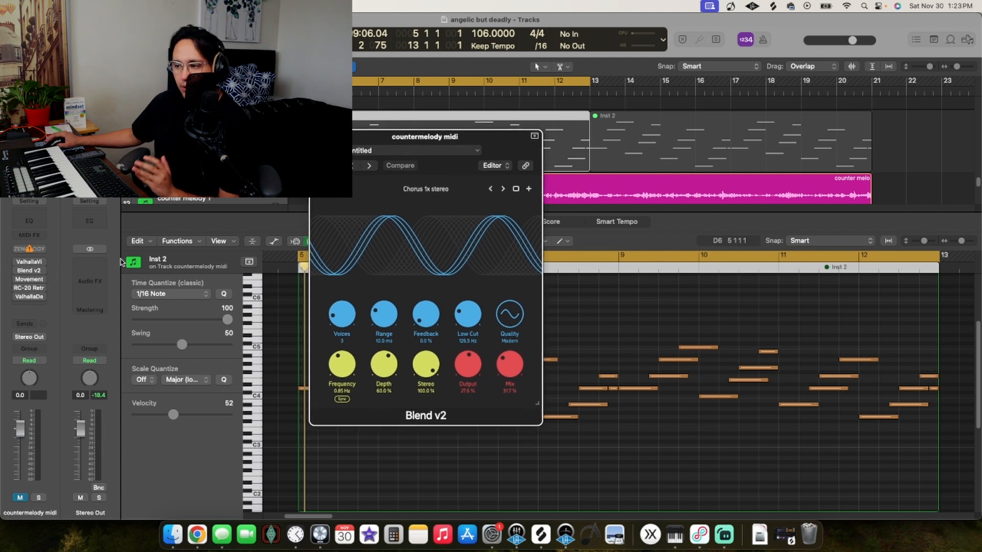
click(29, 279)
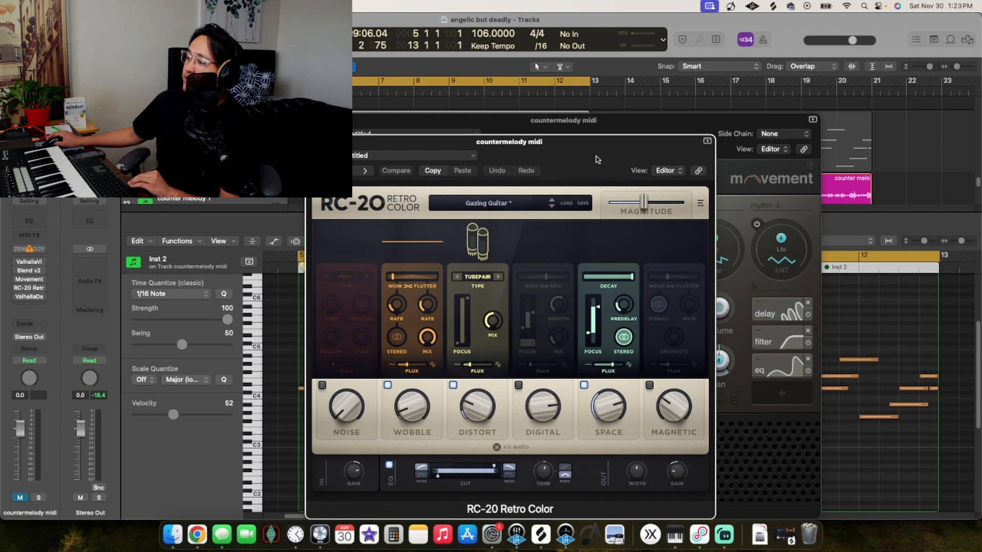
drag(596, 160, 584, 123)
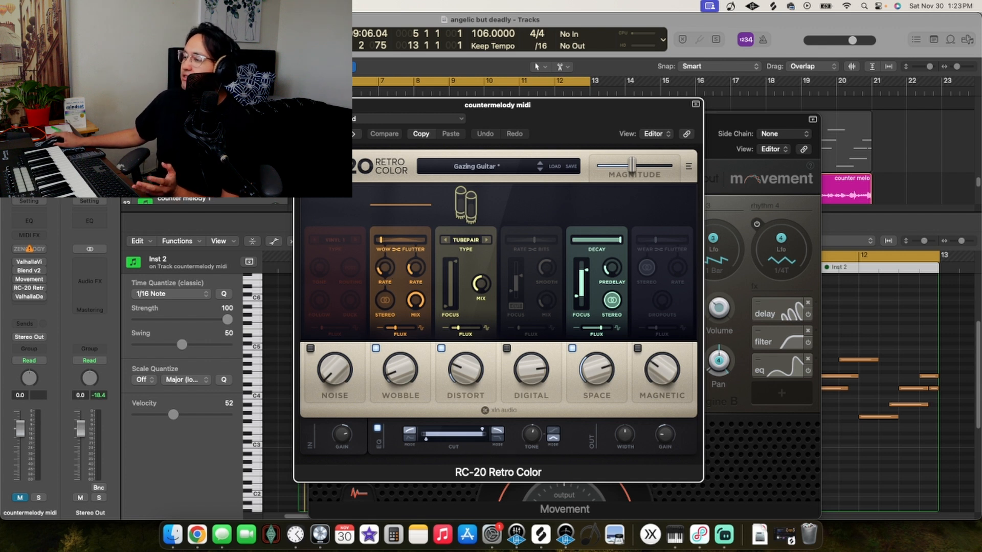
click(30, 297)
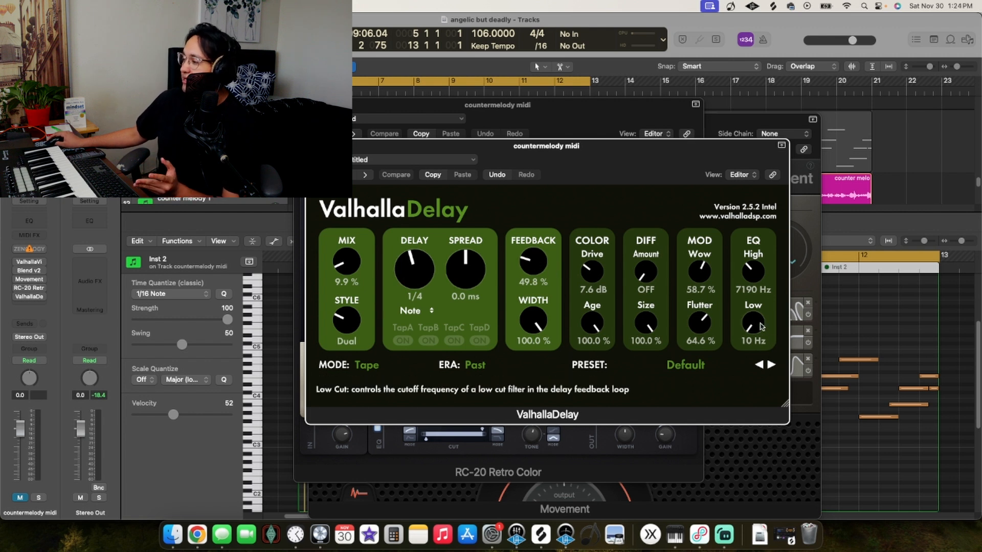
click(315, 146)
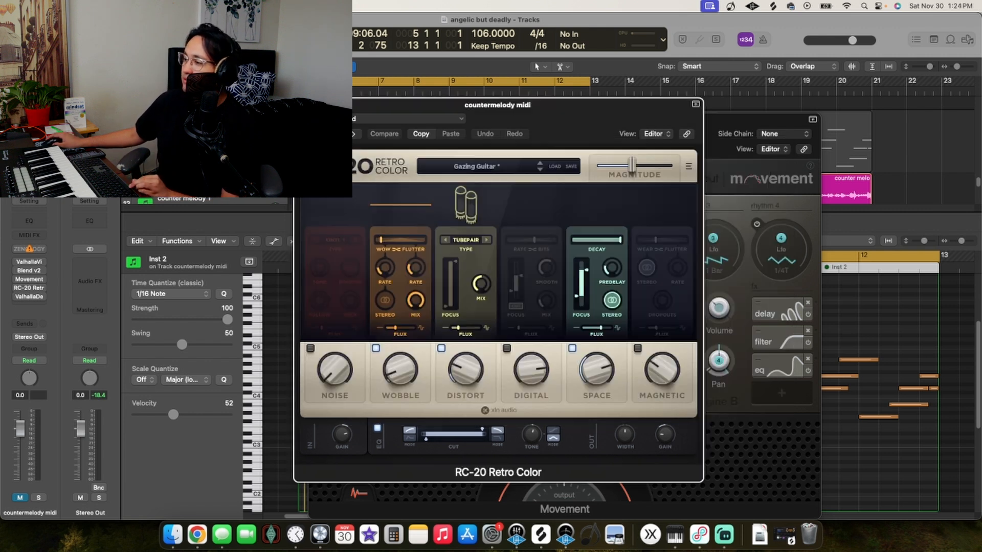
click(302, 105)
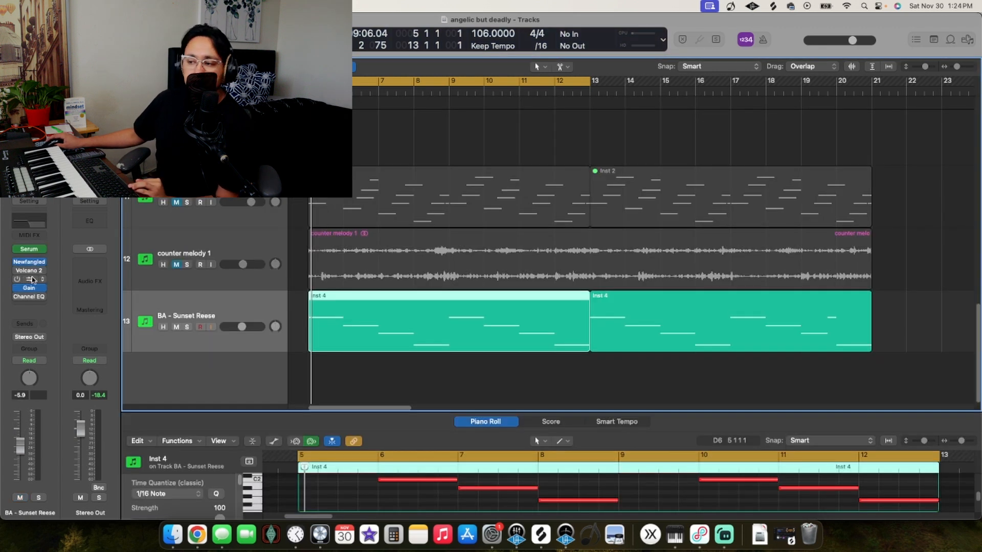
Open Serum on the BA - Sunset Reese track, examine its oscillator and filter settings, and close it.
click(27, 250)
drag(604, 115, 592, 92)
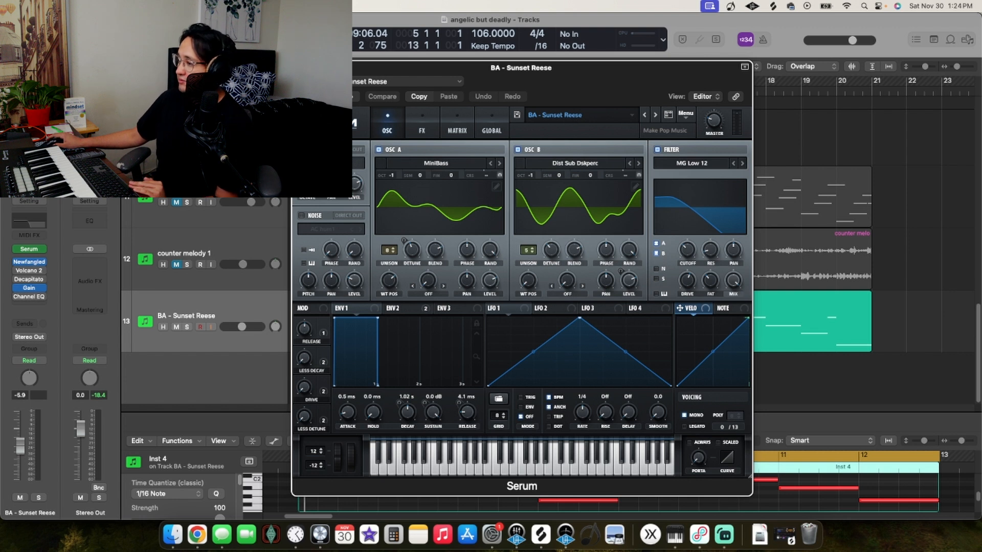
click(301, 68)
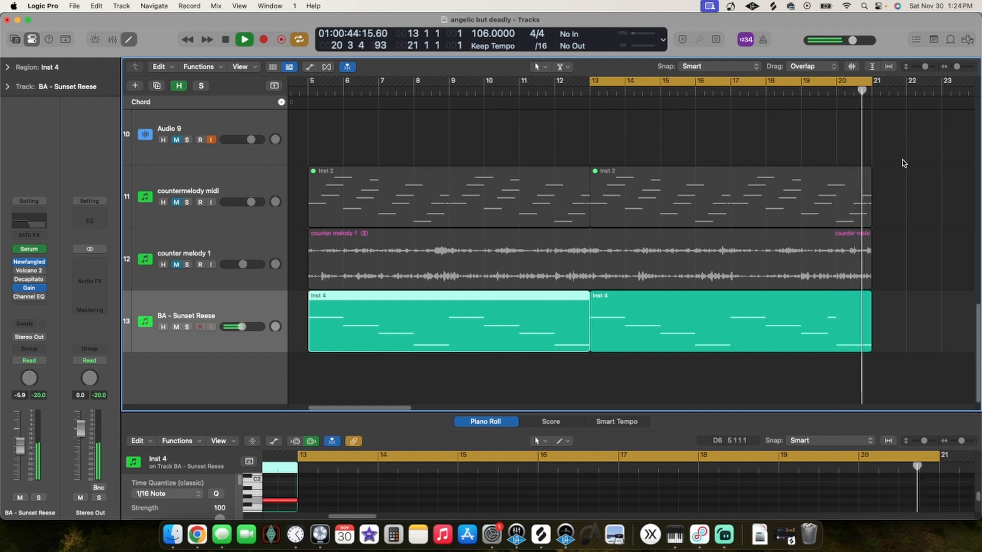
Show the second BA - Sunset Reese region in an enlarged piano roll and audition its last three notes.
click(788, 338)
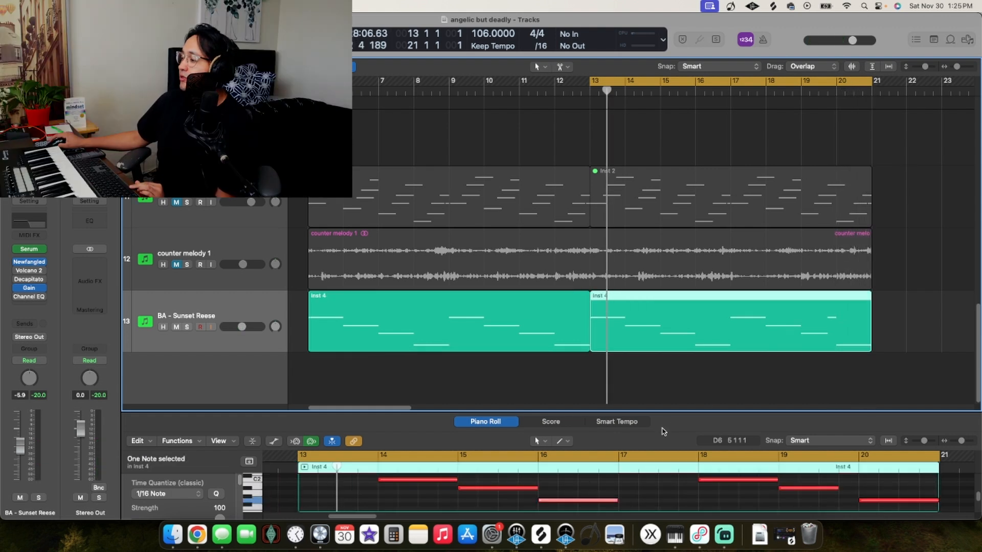
drag(667, 411, 668, 165)
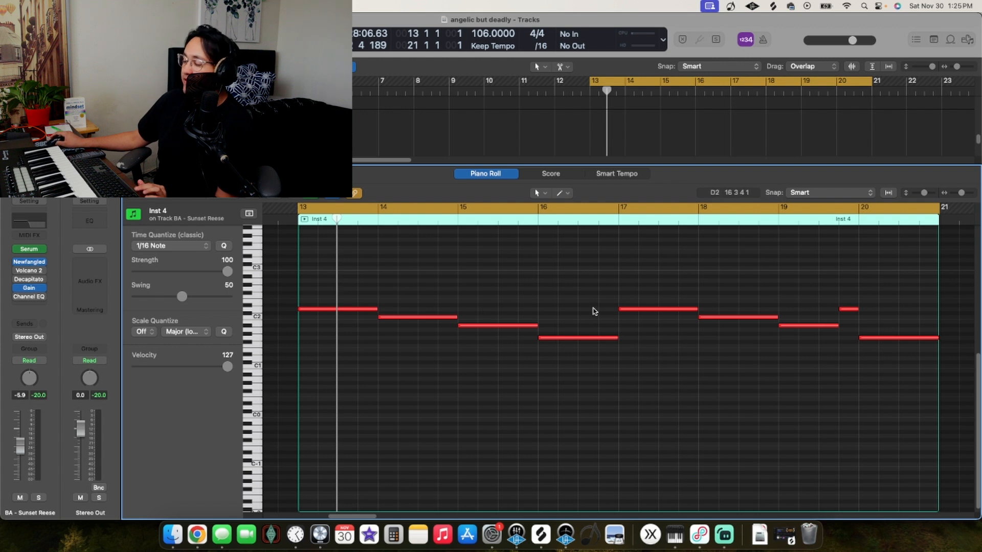
scroll(605, 305, right, 2)
scroll(601, 306, up, 2)
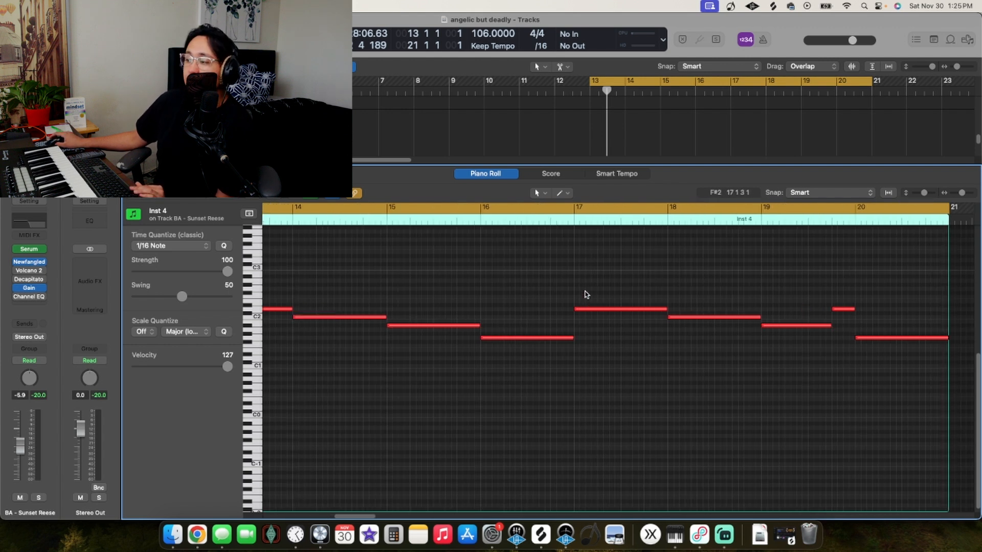
click(812, 326)
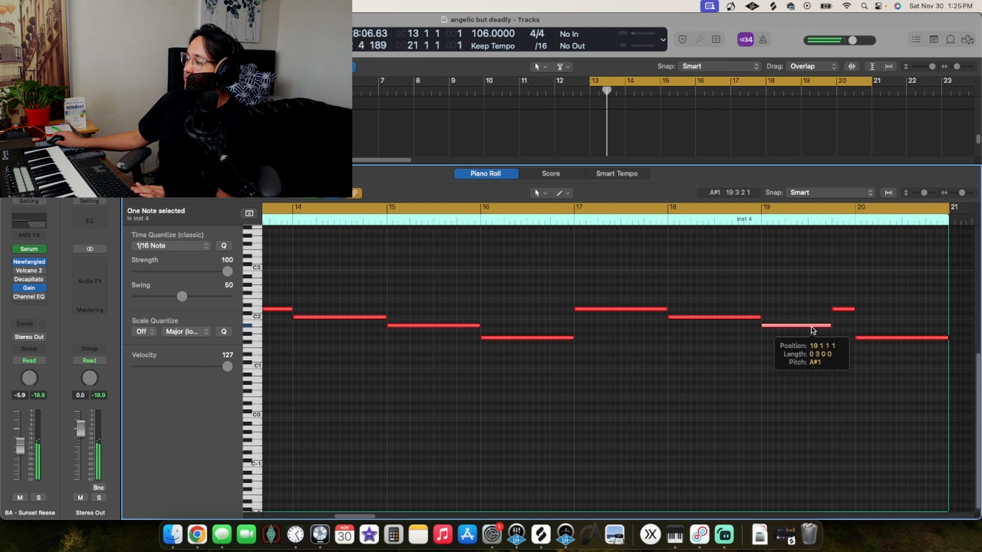
click(837, 310)
click(890, 339)
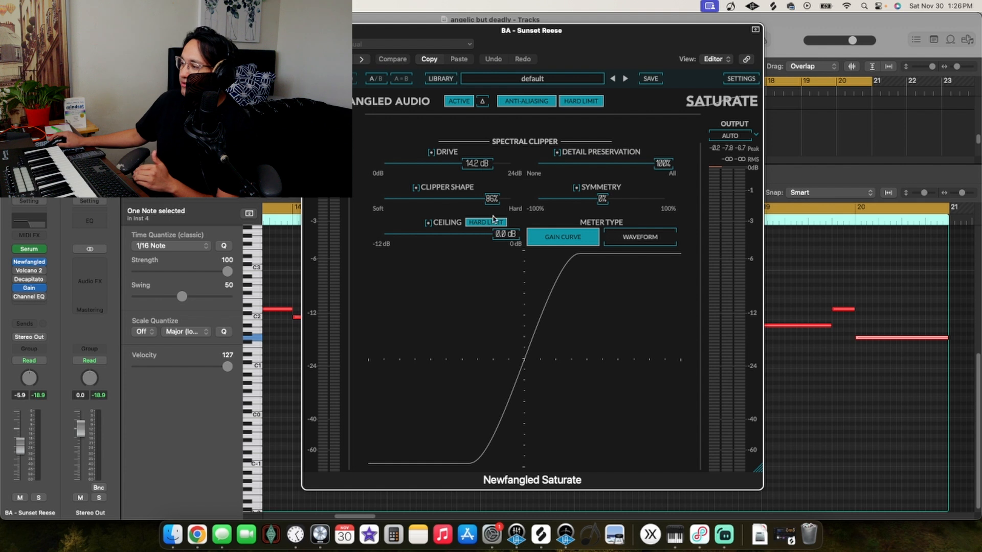
Sweep Newfangled Saturate's clipper shape to 0%, set it to 89%, and check the Gain effect on the bass track.
drag(492, 202, 373, 204)
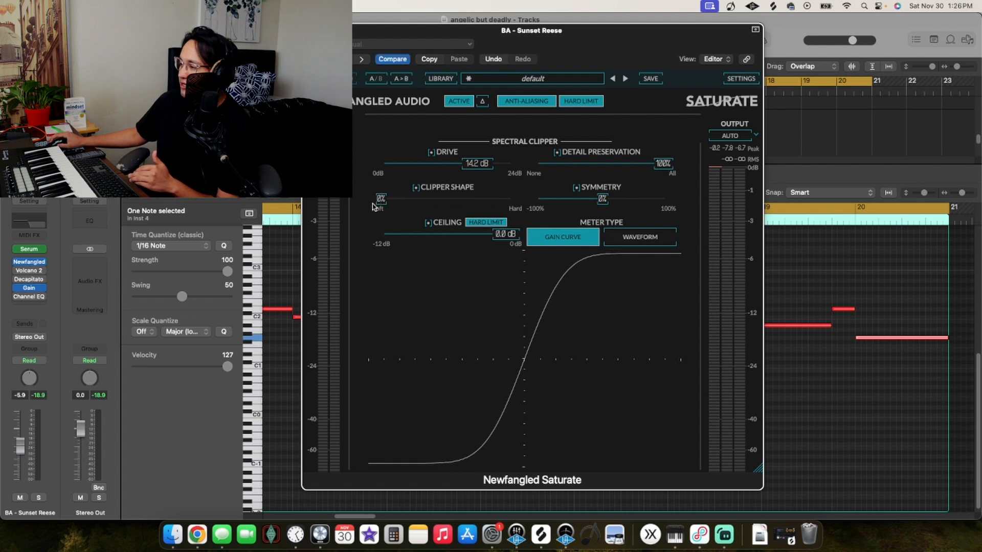
drag(449, 205, 494, 205)
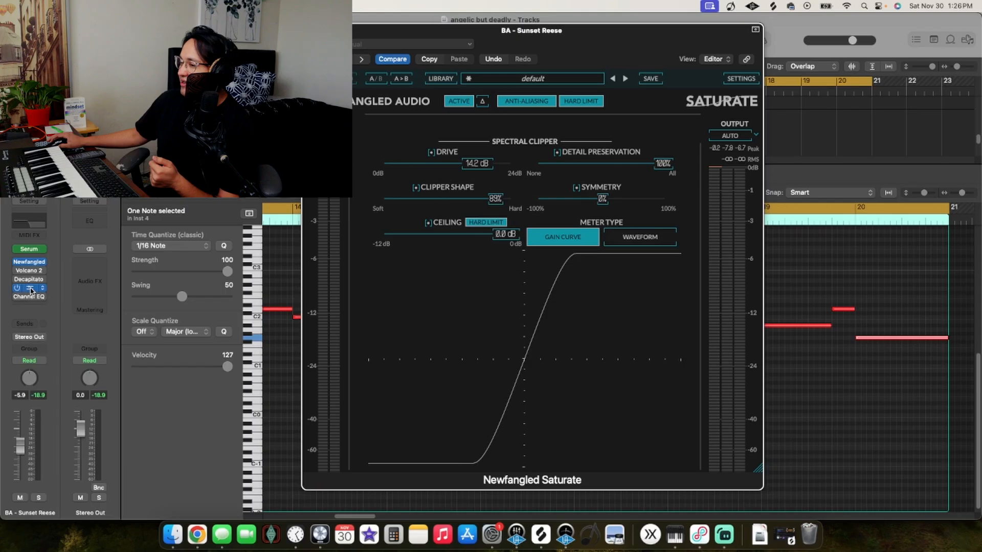
click(29, 288)
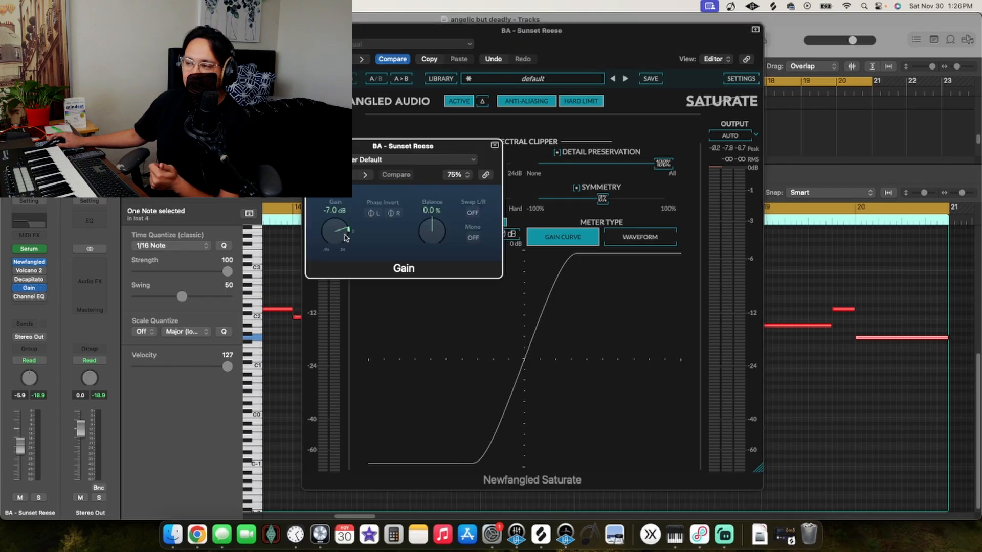
click(312, 146)
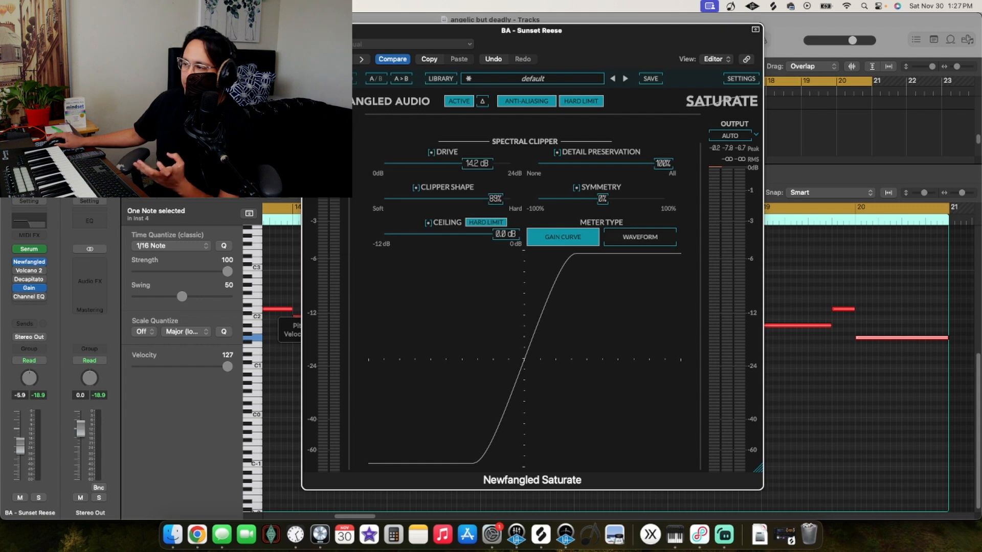
click(310, 30)
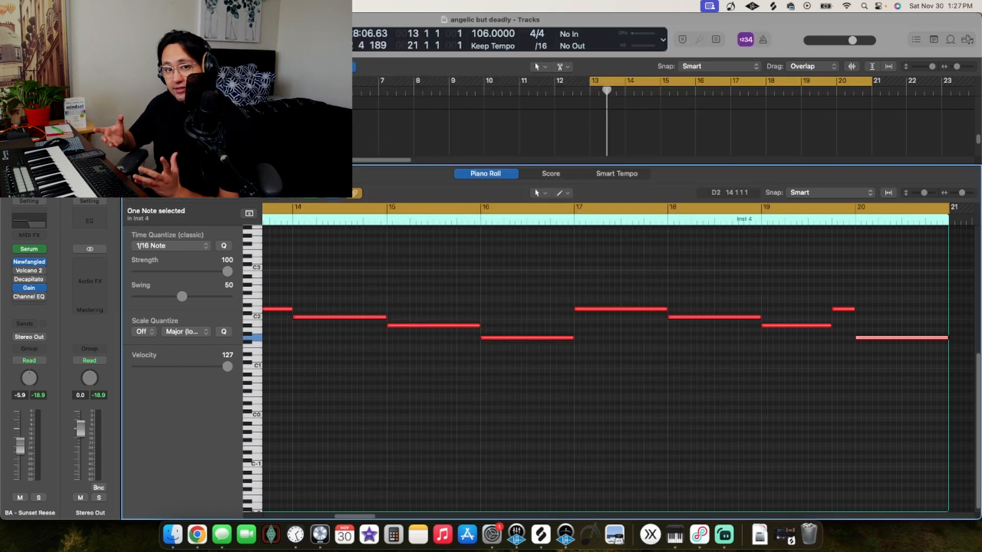
Reduce the piano roll's height and show more bars of the arrangement in the tracks area.
drag(591, 166, 568, 351)
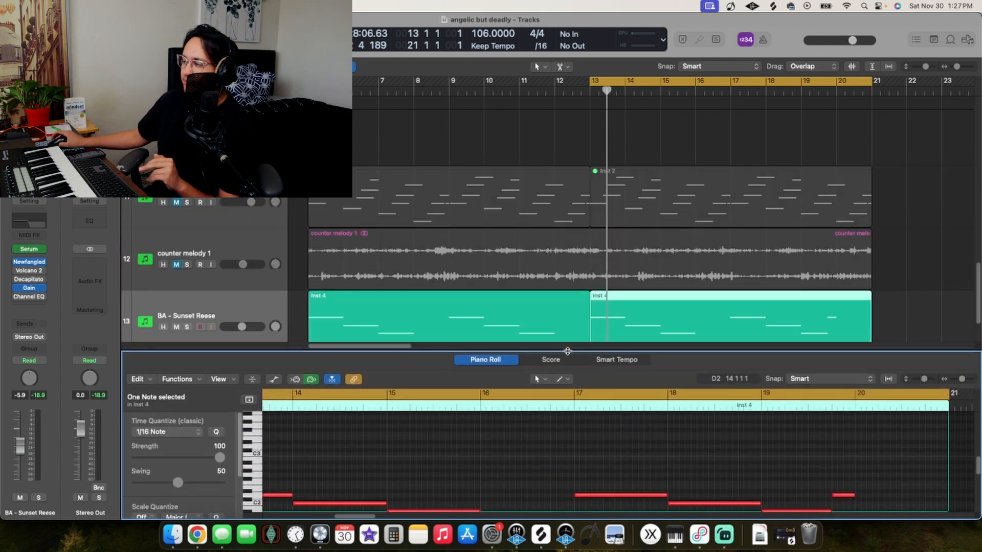
drag(957, 68, 955, 67)
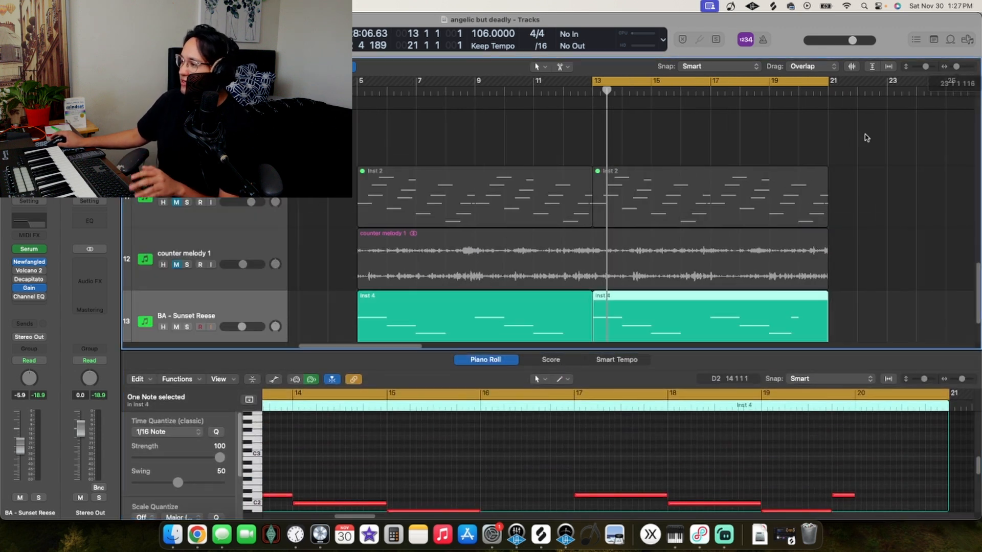